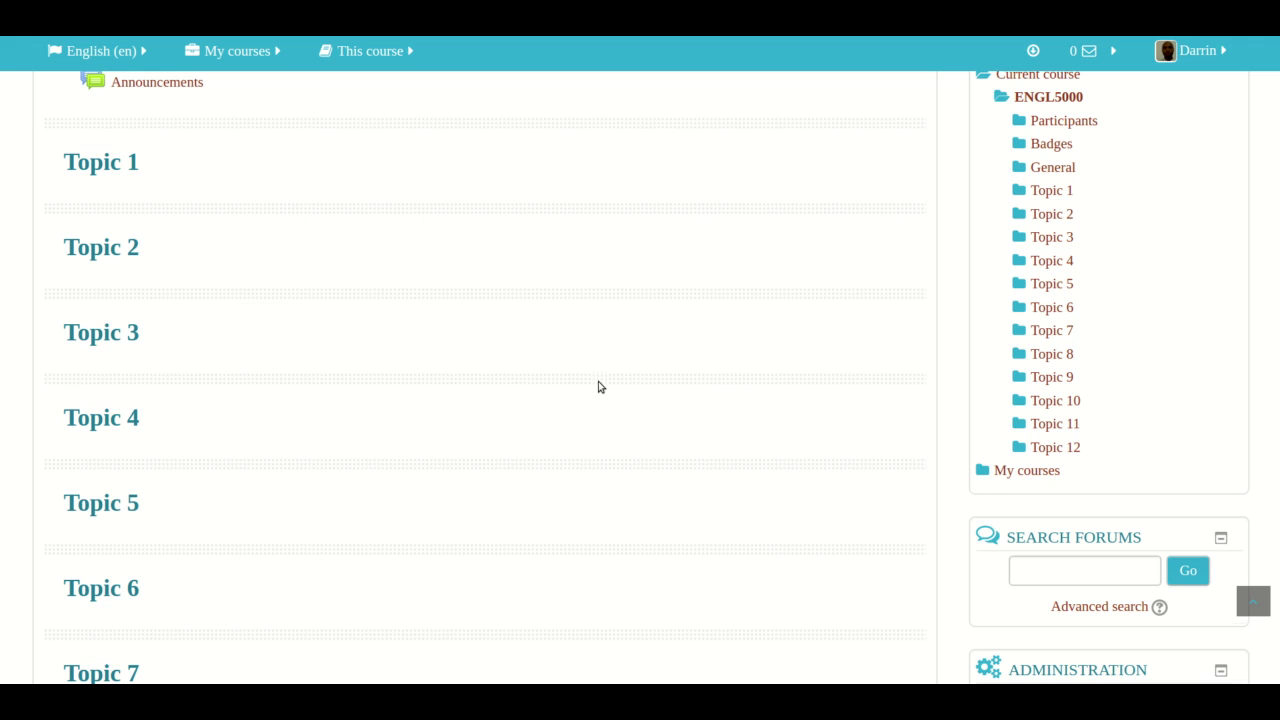
Scroll the ENGL5000 course page down to the Administration block with the Question bank link
{"action": "scroll", "coordinate": [600, 387], "scroll_direction": "down", "scroll_amount": 6}
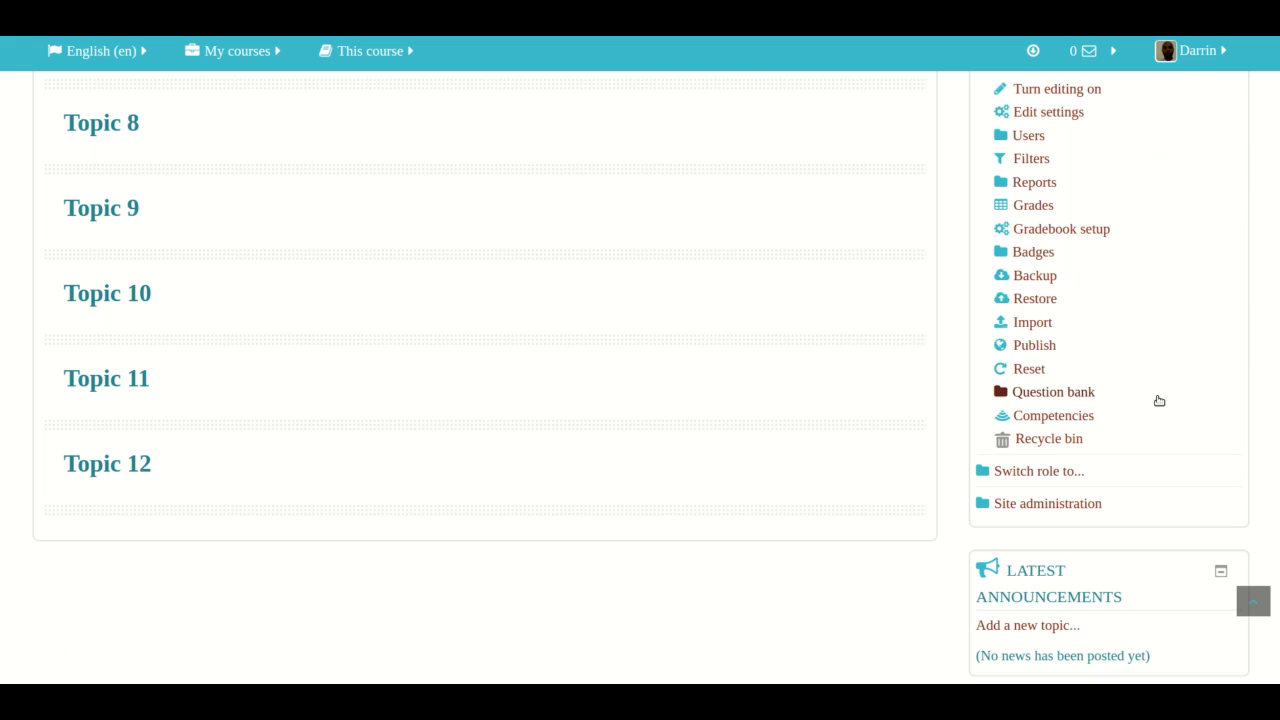
Open the ENGL5000 question bank and start creating a new question
{"action": "left_click", "coordinate": [1064, 396]}
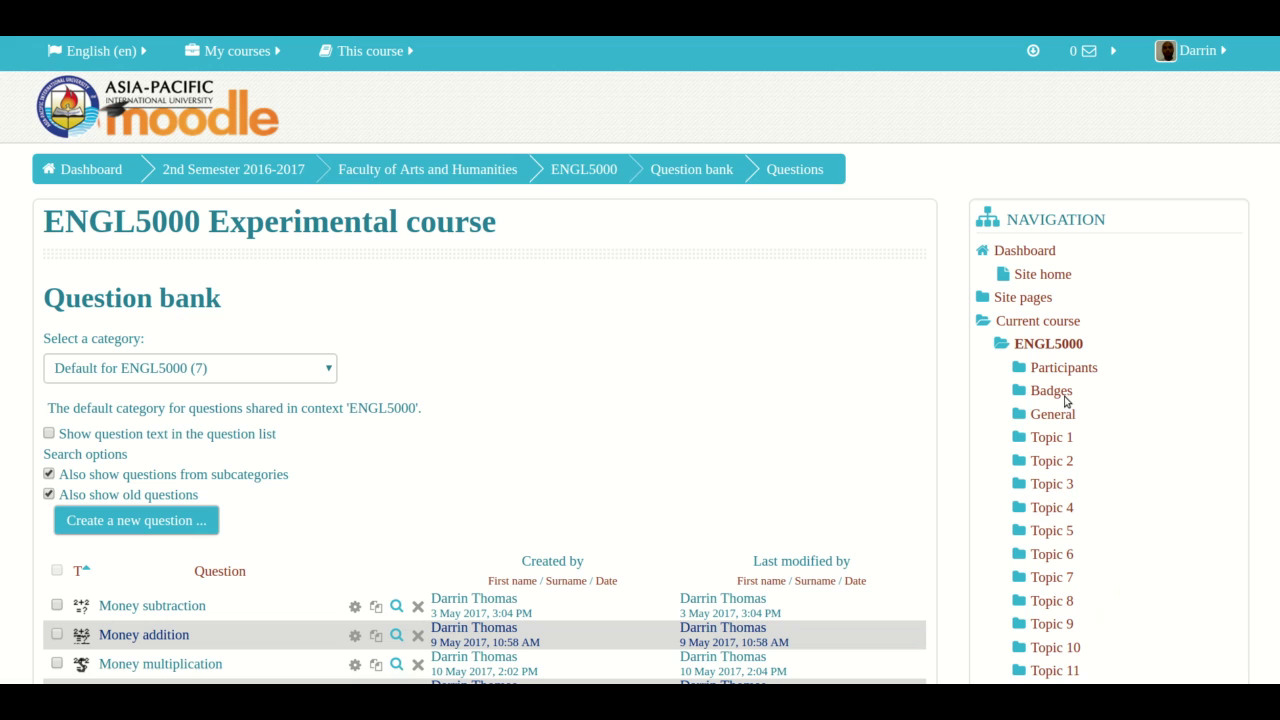
{"action": "scroll", "coordinate": [855, 392], "scroll_direction": "down", "scroll_amount": 5}
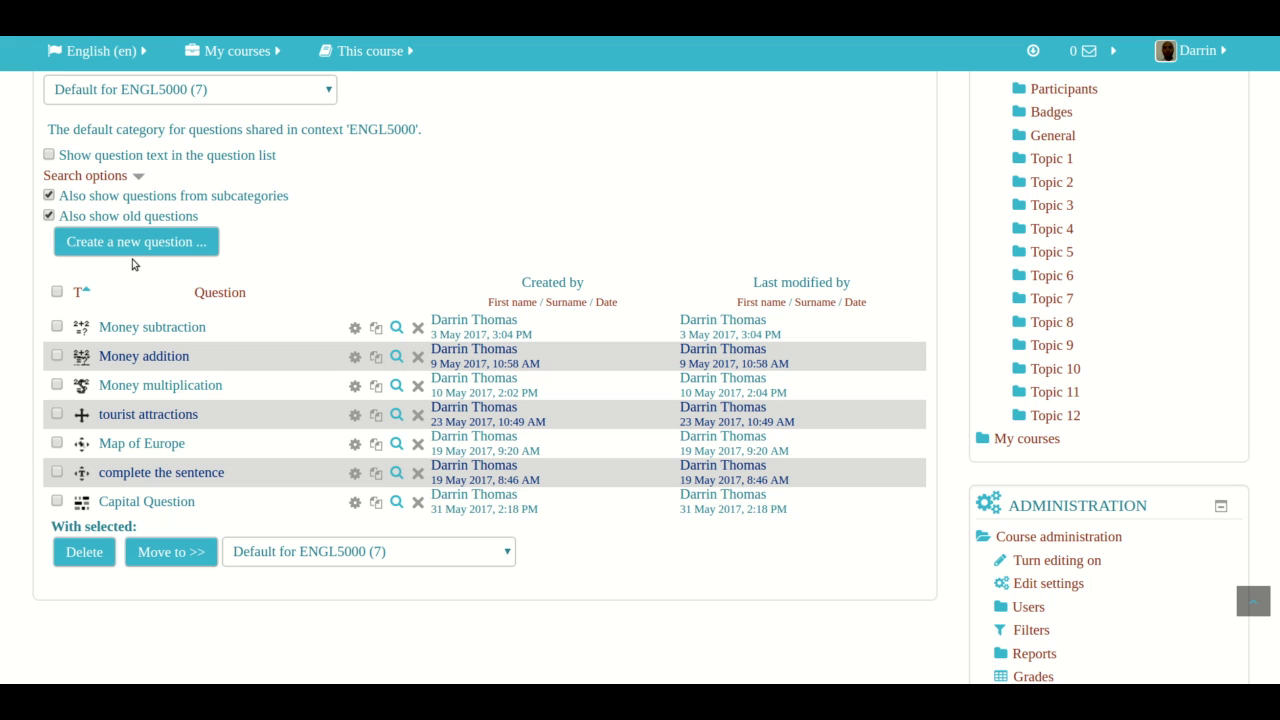
{"action": "left_click", "coordinate": [126, 246]}
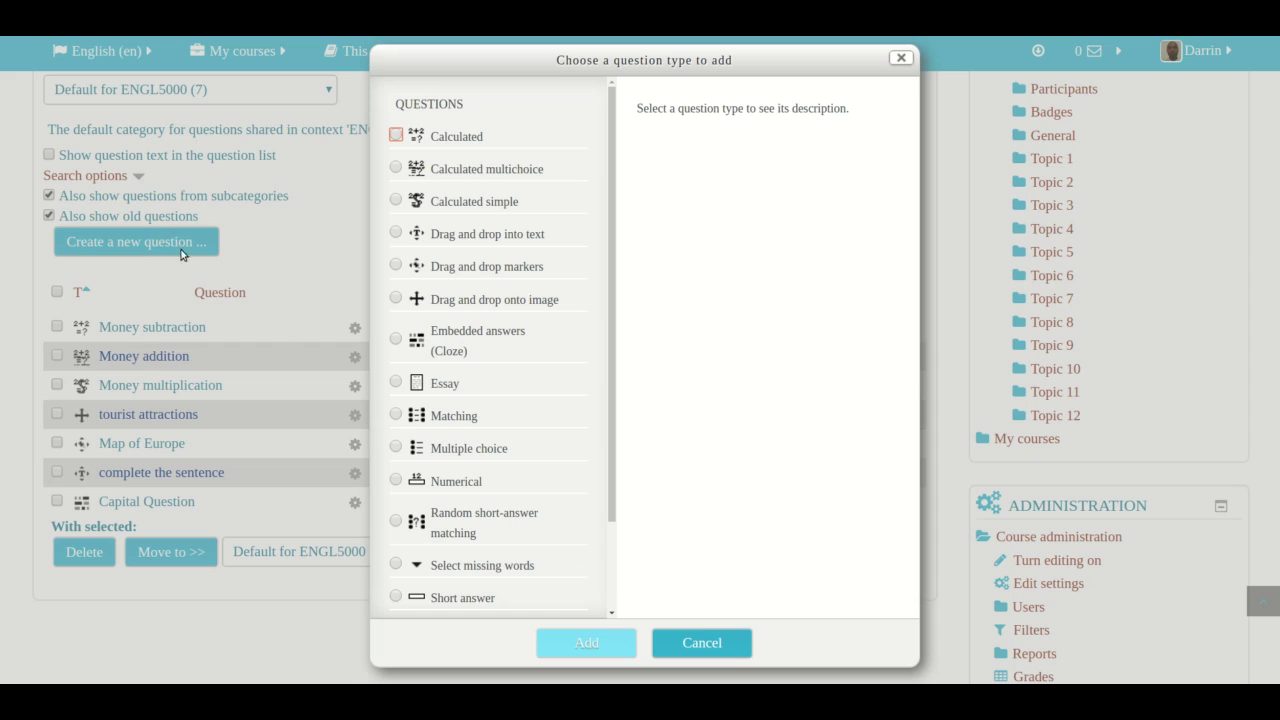
Choose Embedded answers (Cloze) as the new question's type and add it
{"action": "left_click", "coordinate": [396, 339]}
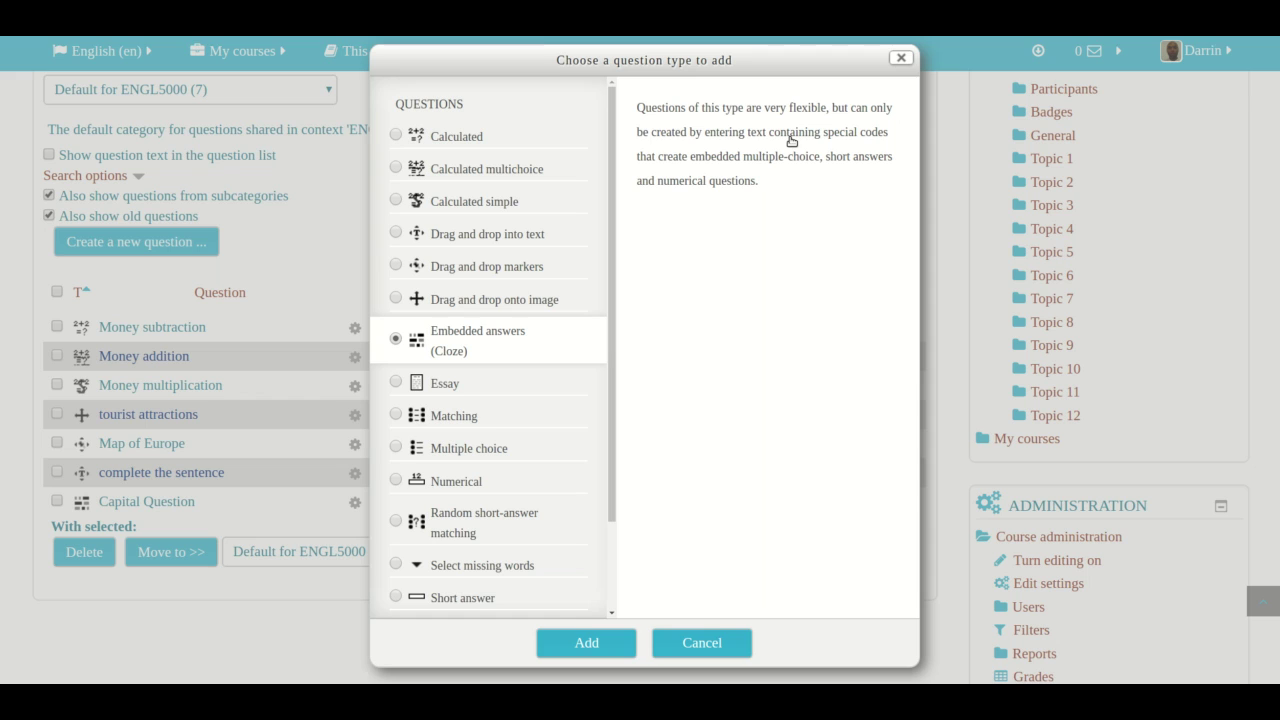
{"action": "left_click", "coordinate": [582, 645]}
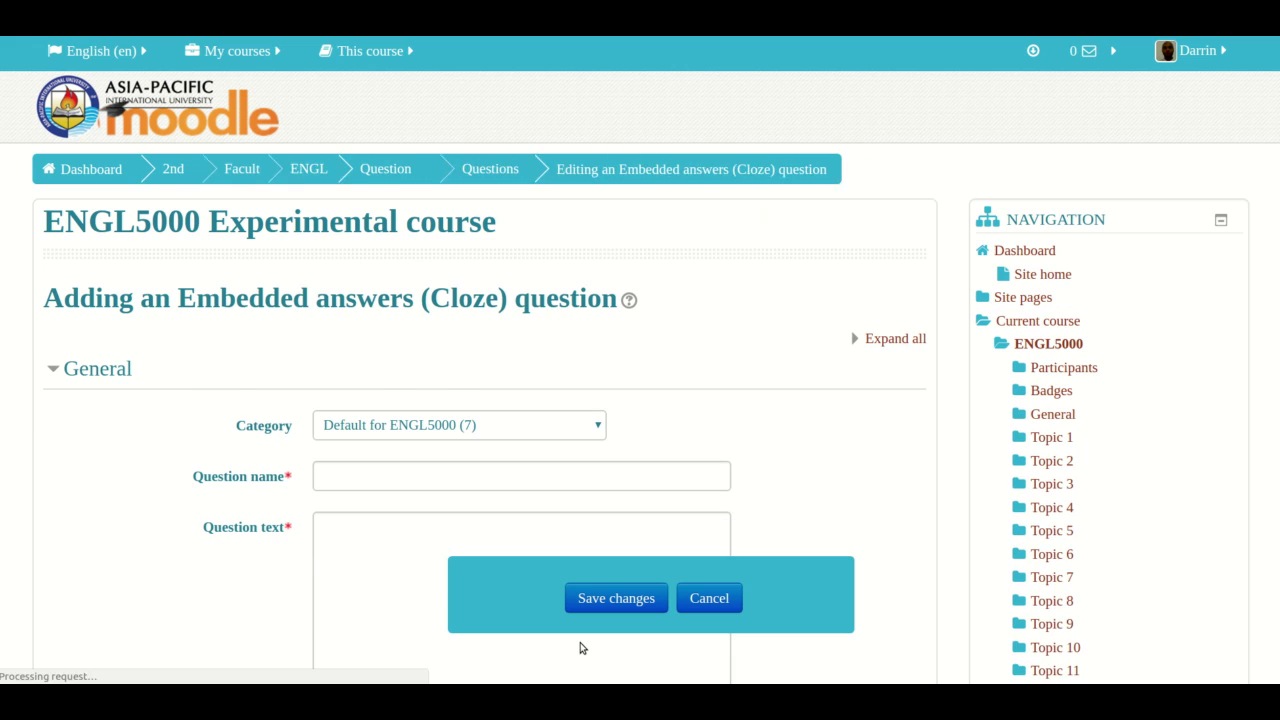
Enter 'States' as the question name and look over the rest of the form
{"action": "scroll", "coordinate": [582, 648], "scroll_direction": "down", "scroll_amount": 3}
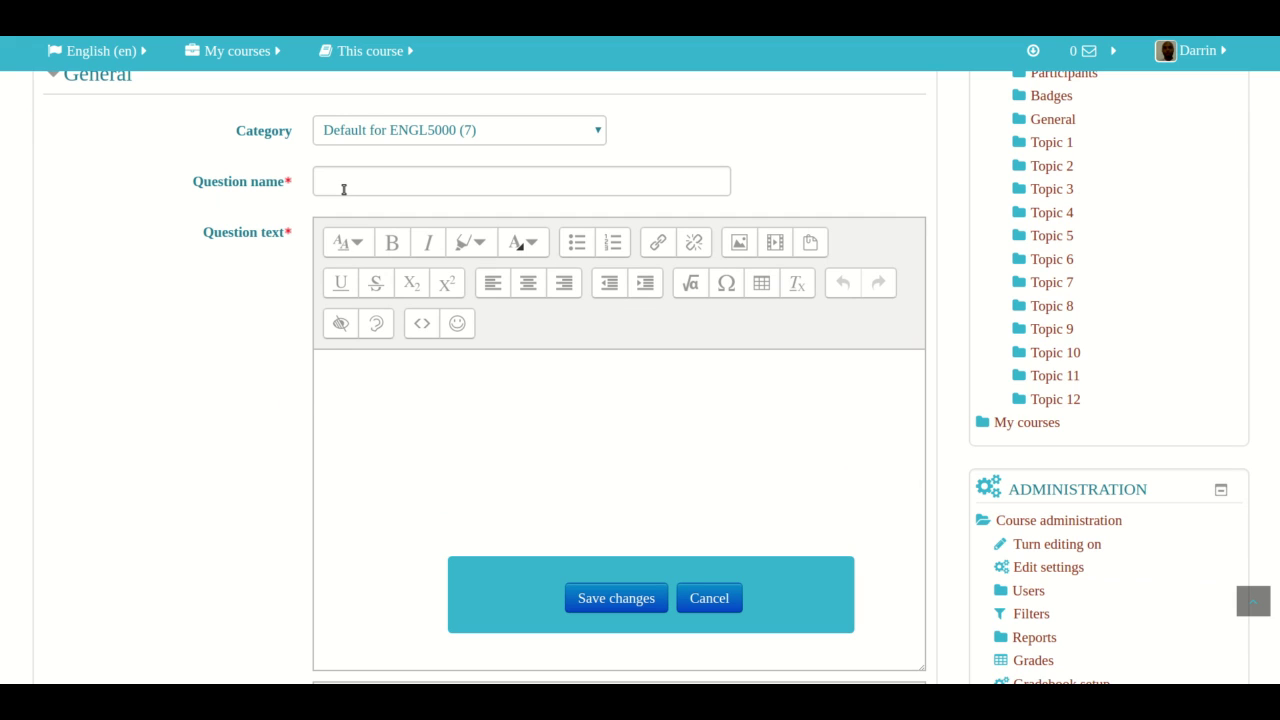
{"action": "left_click", "coordinate": [343, 189]}
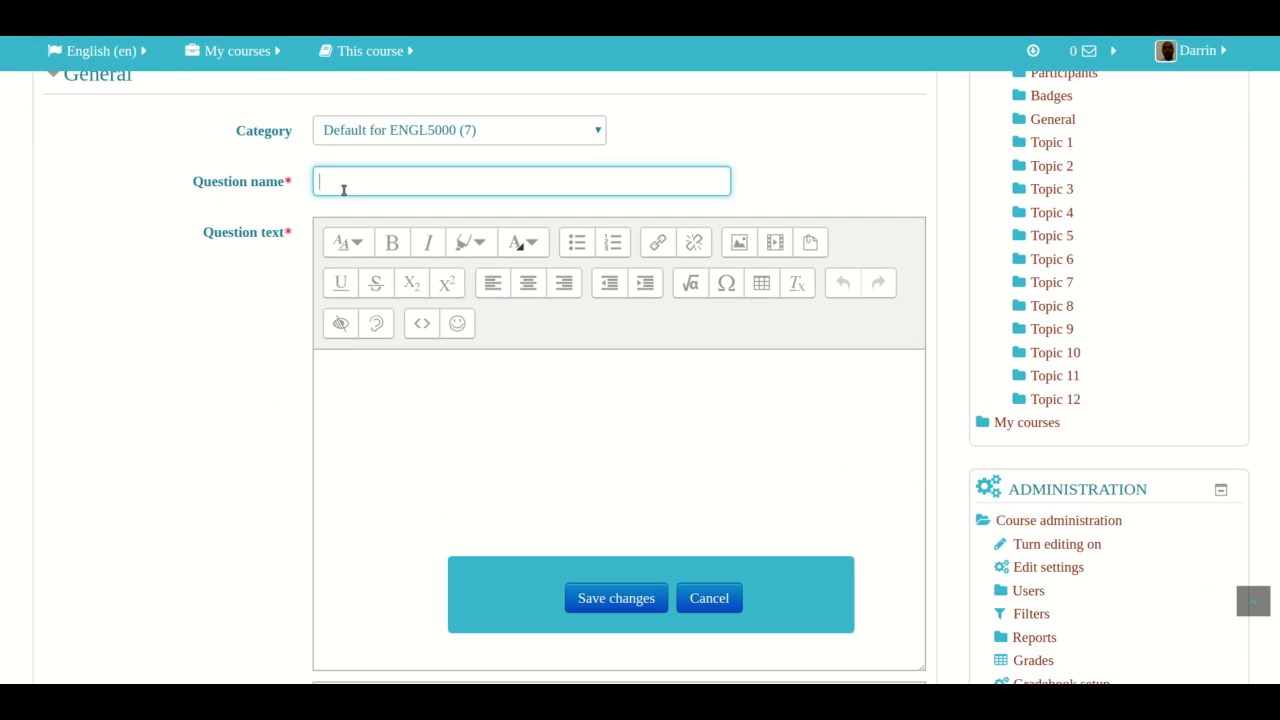
{"action": "type", "text": "Q"}
{"action": "key", "text": "BackSpace"}
{"action": "type", "text": "State s"}
{"action": "left_click", "coordinate": [354, 392]}
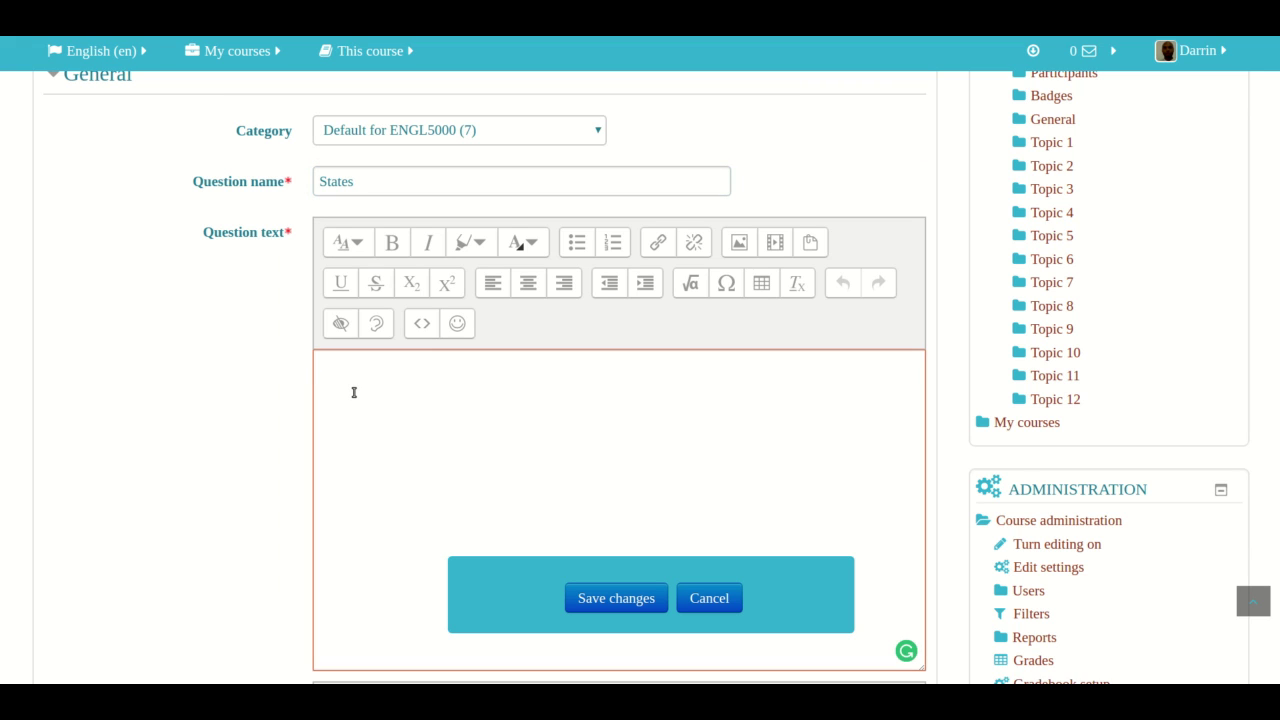
{"action": "scroll", "coordinate": [354, 392], "scroll_direction": "down", "scroll_amount": 5}
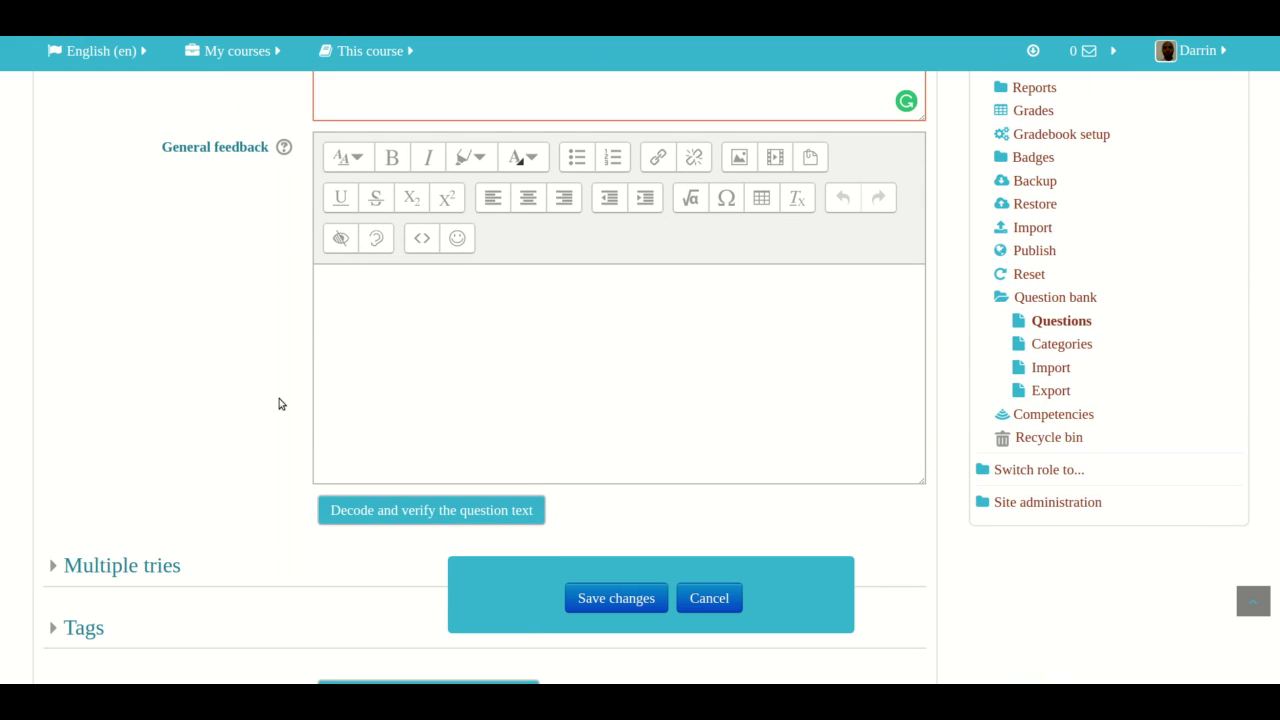
{"action": "scroll", "coordinate": [280, 403], "scroll_direction": "down", "scroll_amount": 3}
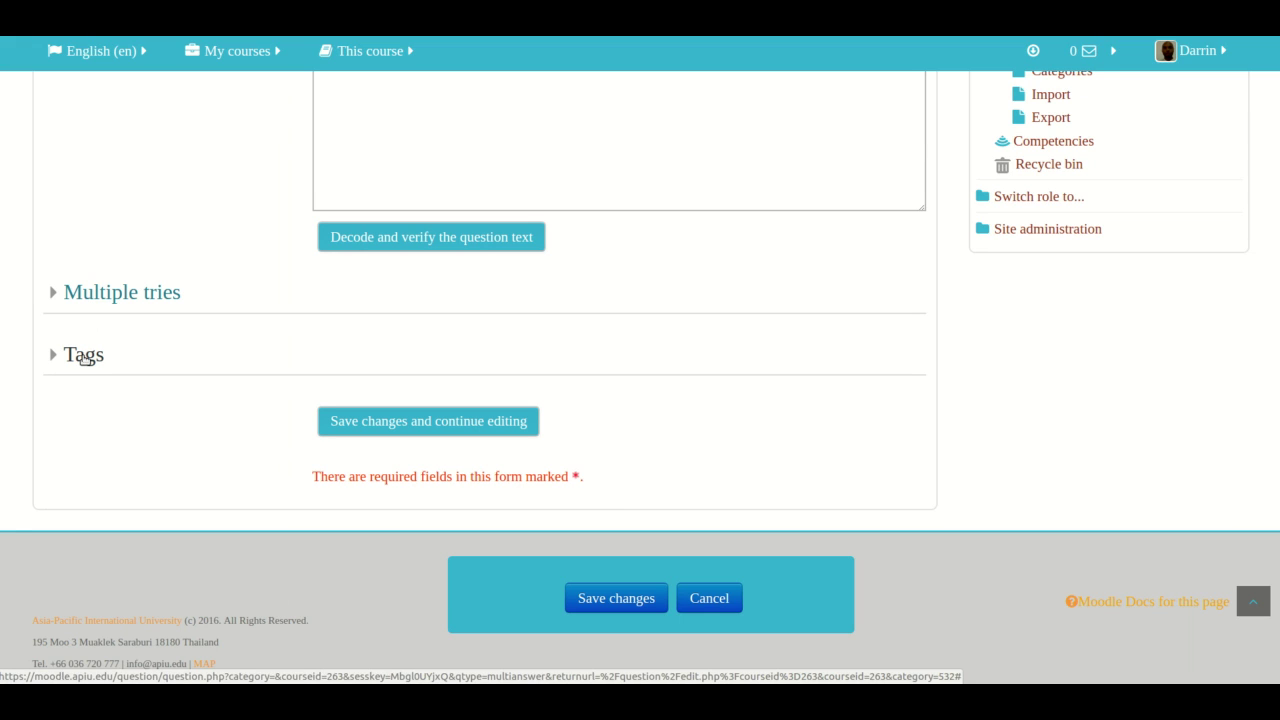
{"action": "scroll", "coordinate": [87, 358], "scroll_direction": "up", "scroll_amount": 9}
{"action": "scroll", "coordinate": [92, 293], "scroll_direction": "up", "scroll_amount": 1}
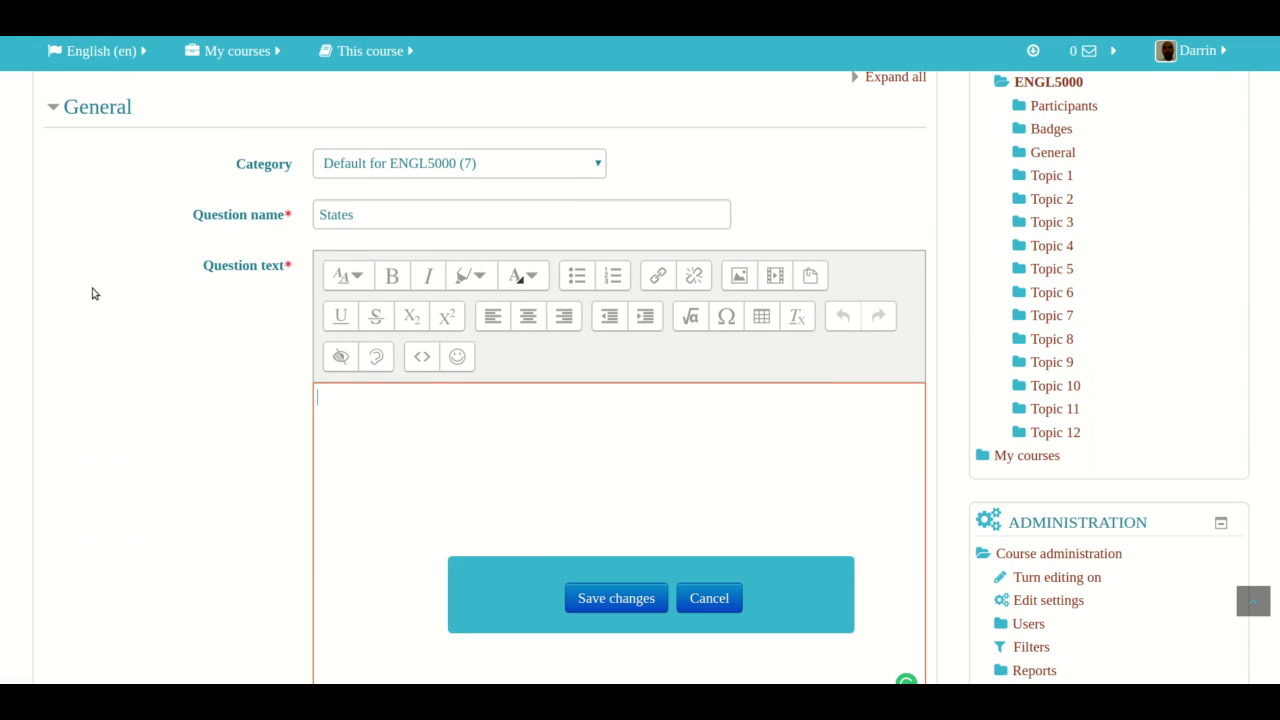
Format the question text as Heading (large) and type 'Sacramento is the capital of'
{"action": "left_click", "coordinate": [472, 421]}
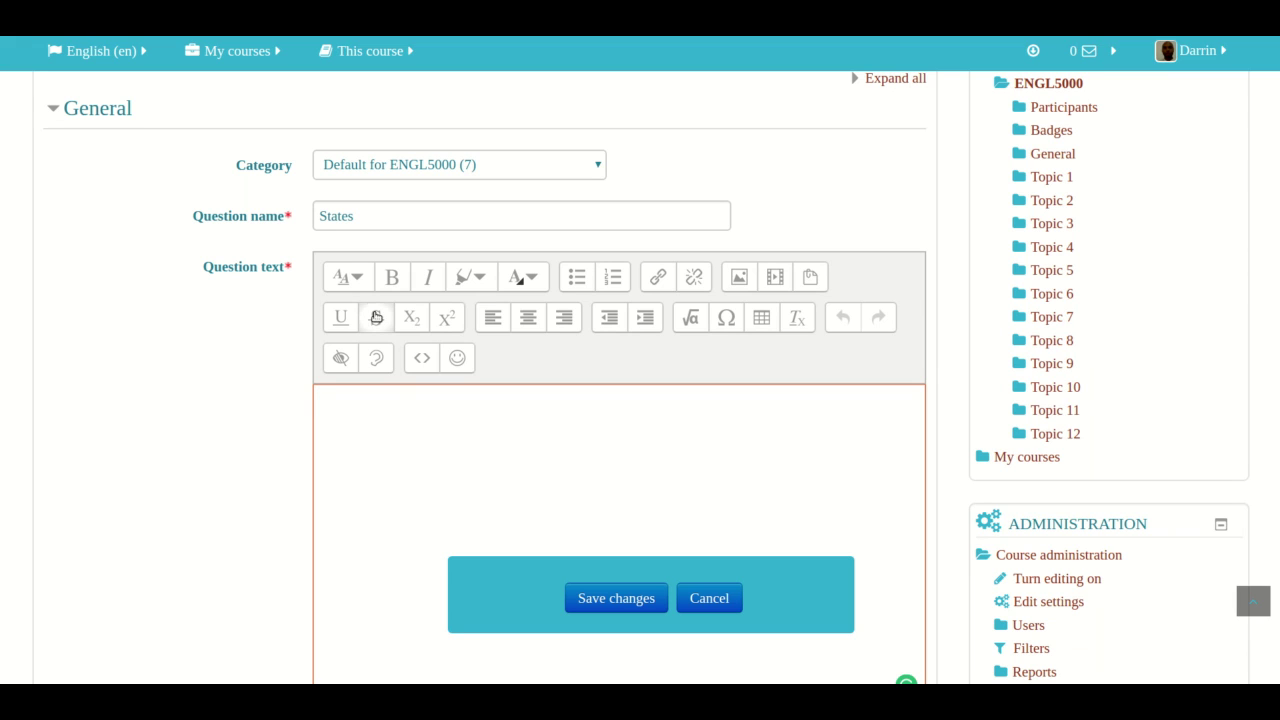
{"action": "left_click", "coordinate": [360, 277]}
{"action": "left_click", "coordinate": [362, 311]}
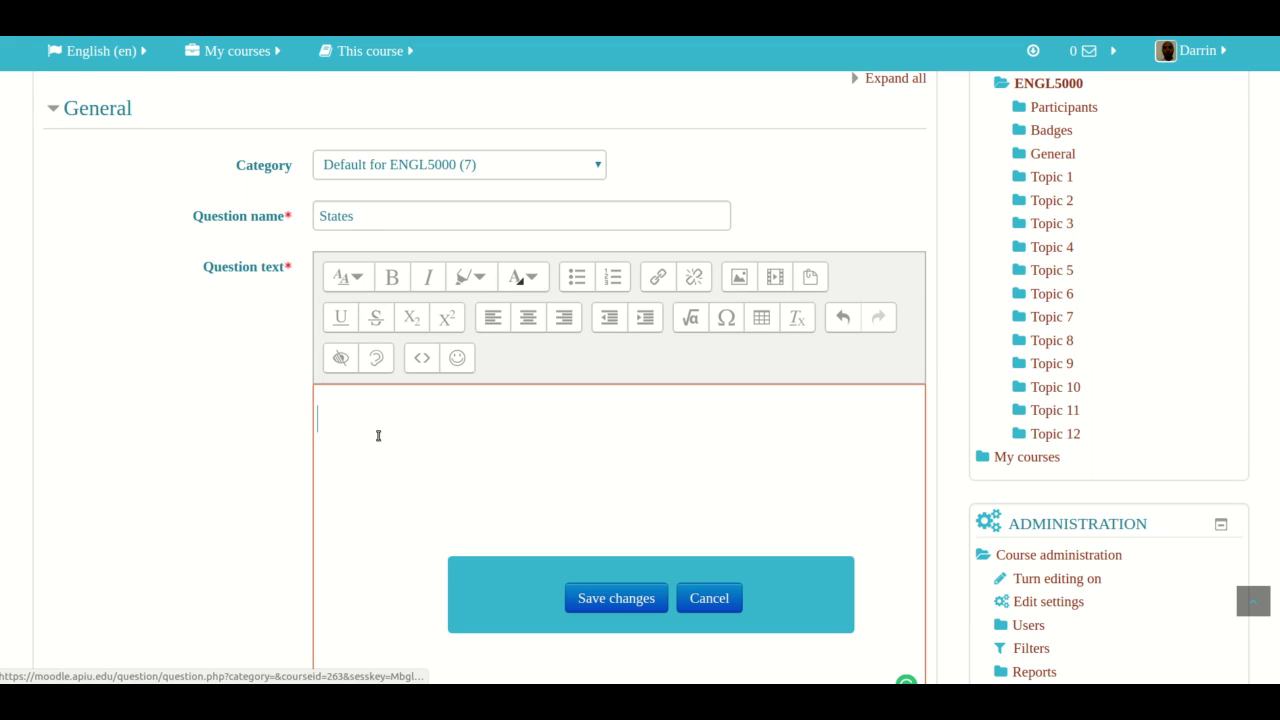
{"action": "type", "text": "Sacramento is the capital of"}
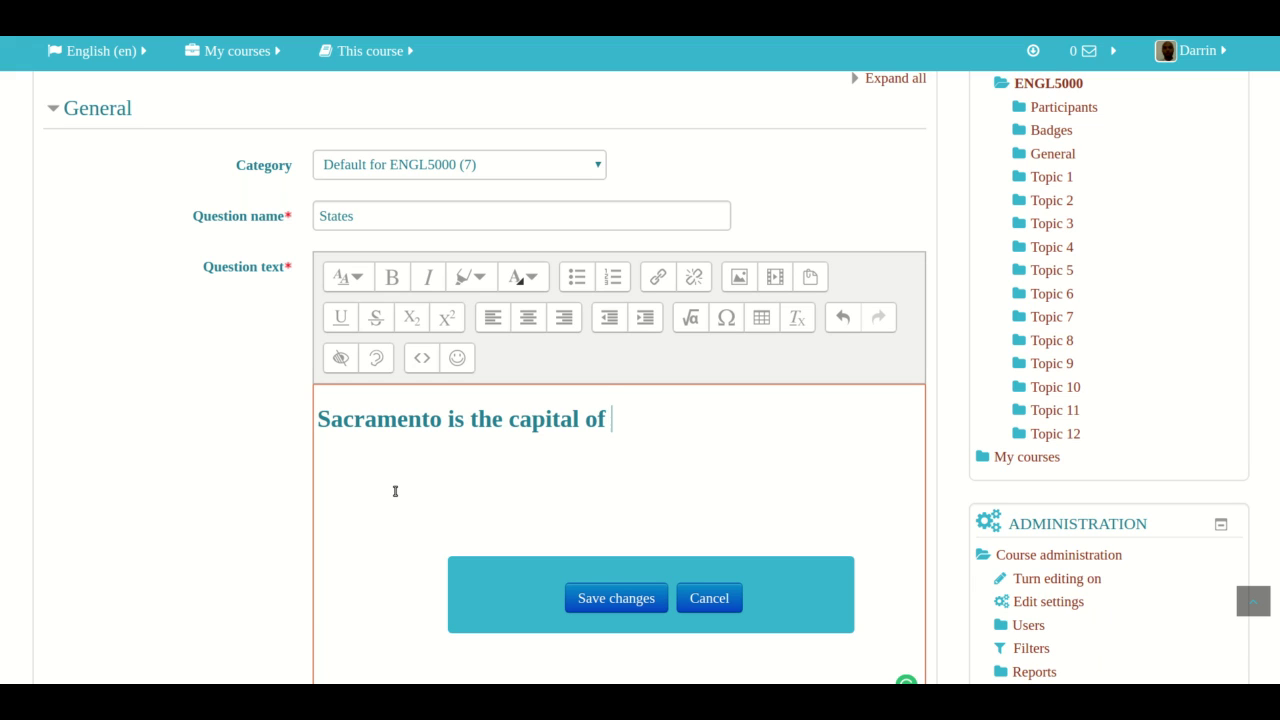
Append the cloze code {1:SHORTANSWER:%100%California} to the question text
{"action": "type", "text": "{1"}
{"action": "type", "text": ":"}
{"action": "type", "text": "SHORTANSWER"}
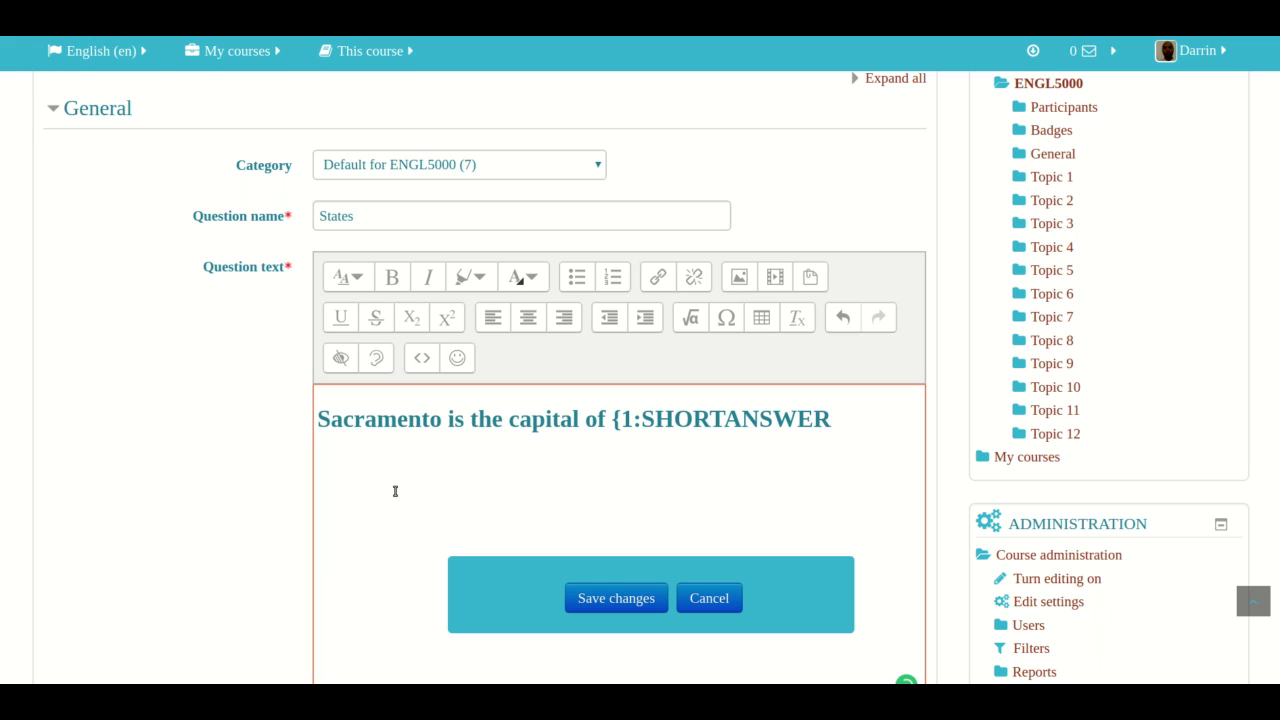
{"action": "type", "text": ":"}
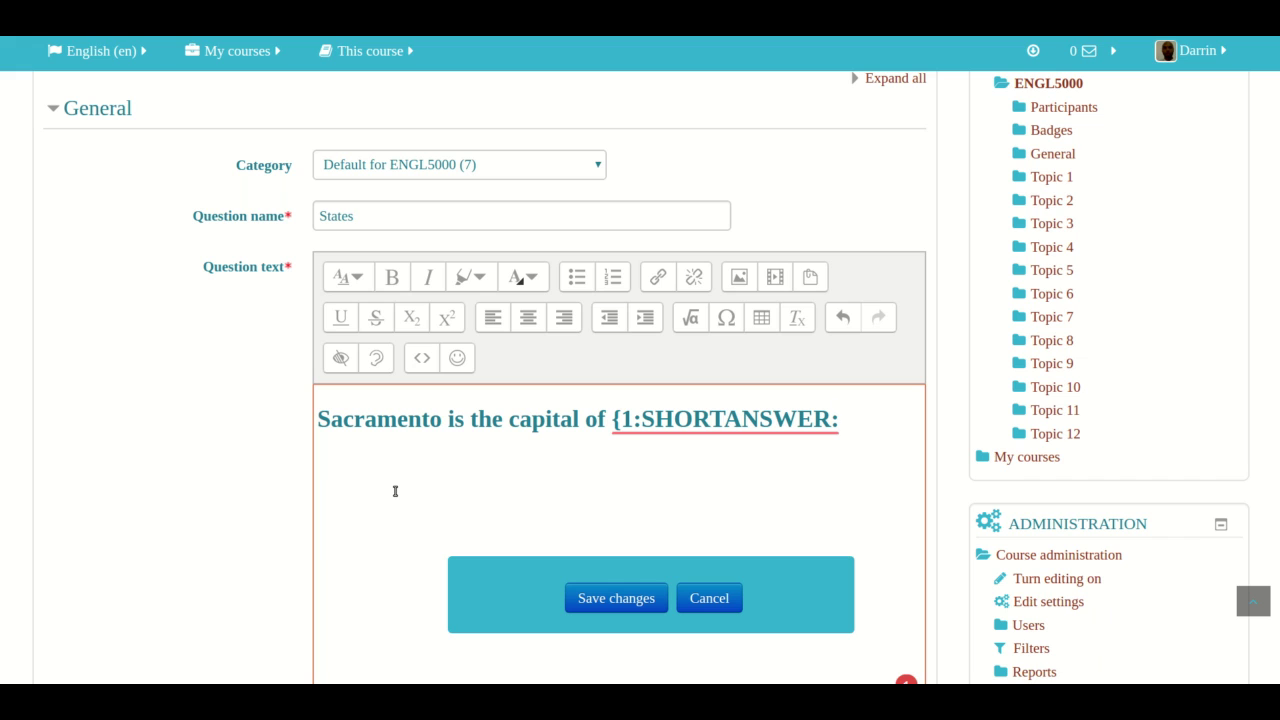
{"action": "type", "text": "%100%"}
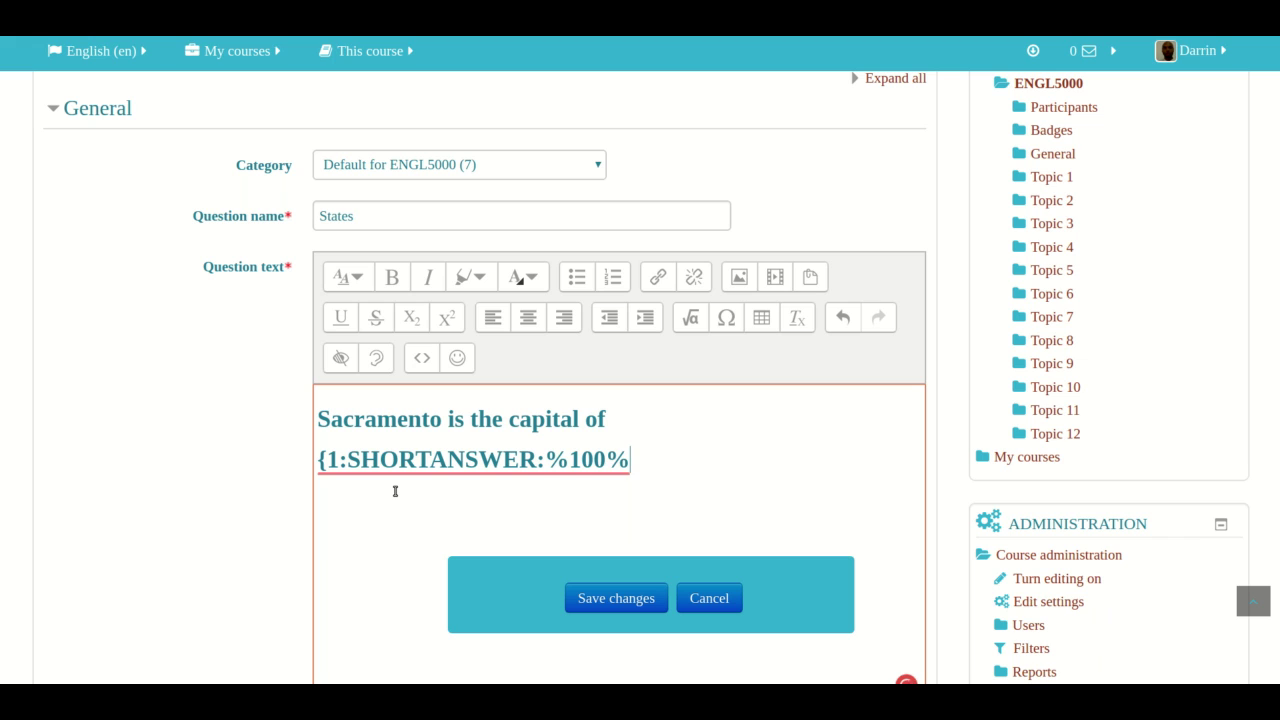
{"action": "type", "text": "California"}
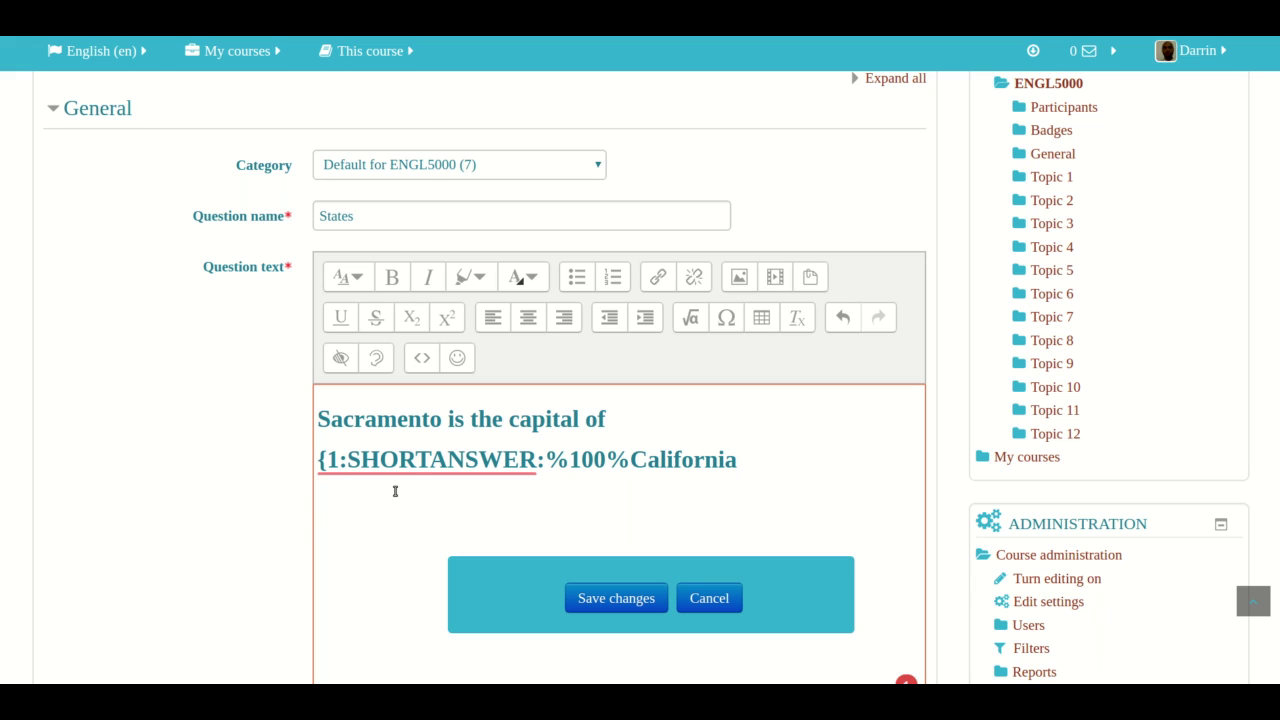
{"action": "type", "text": "}"}
{"action": "mouse_move", "coordinate": [324, 460]}
{"action": "left_click", "coordinate": [1233, 74]}
{"action": "left_click", "coordinate": [1231, 131]}
{"action": "left_click", "coordinate": [718, 442]}
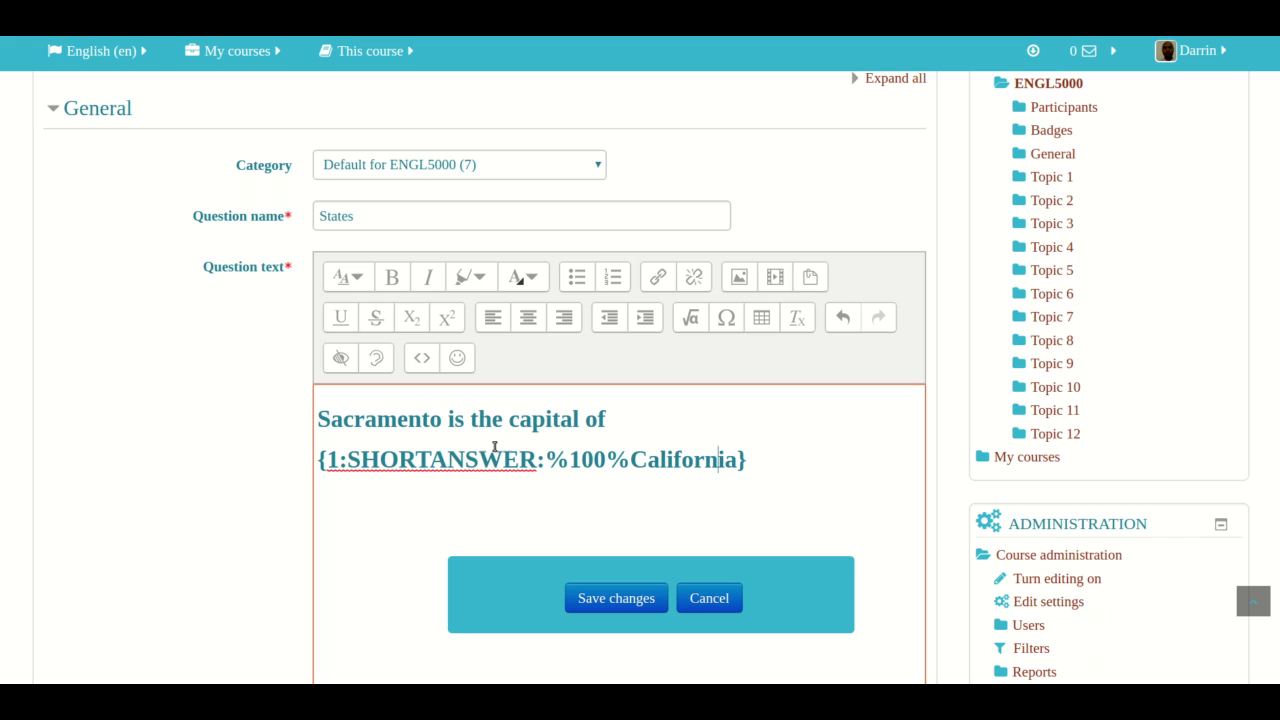
{"action": "left_click", "coordinate": [348, 459]}
{"action": "left_click_drag", "start_coordinate": [350, 459], "coordinate": [530, 461]}
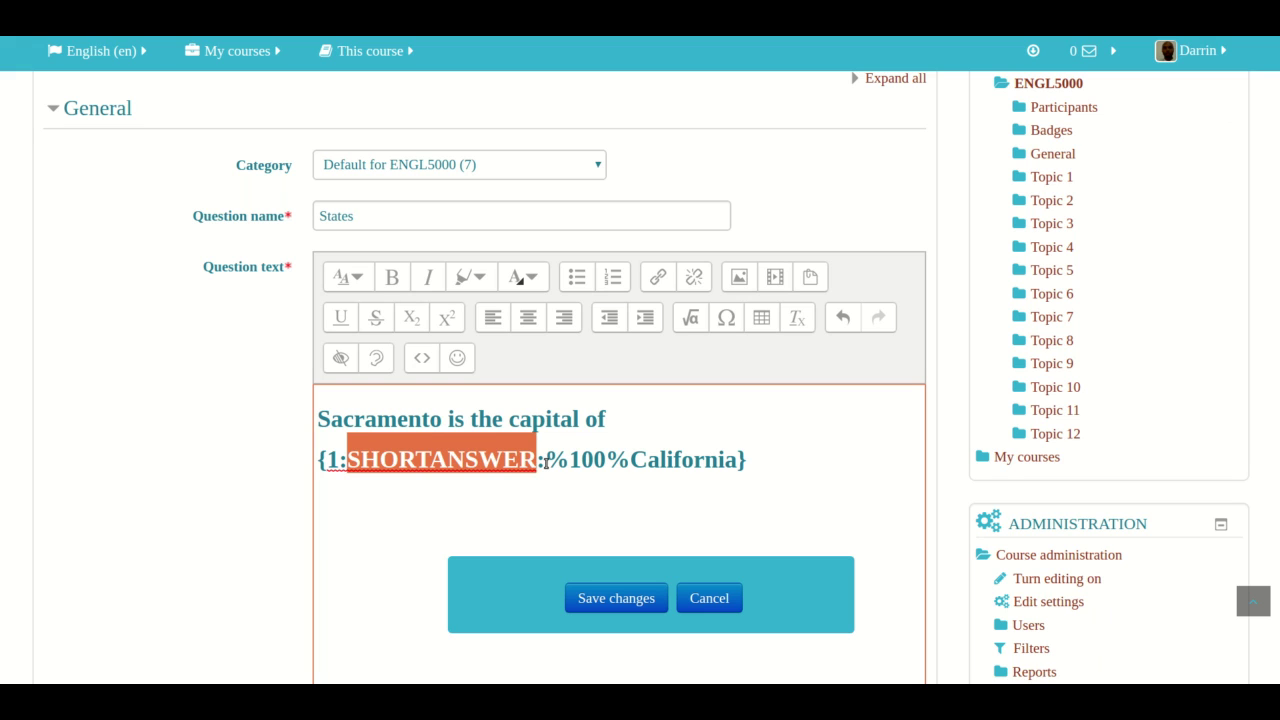
{"action": "left_click", "coordinate": [546, 461]}
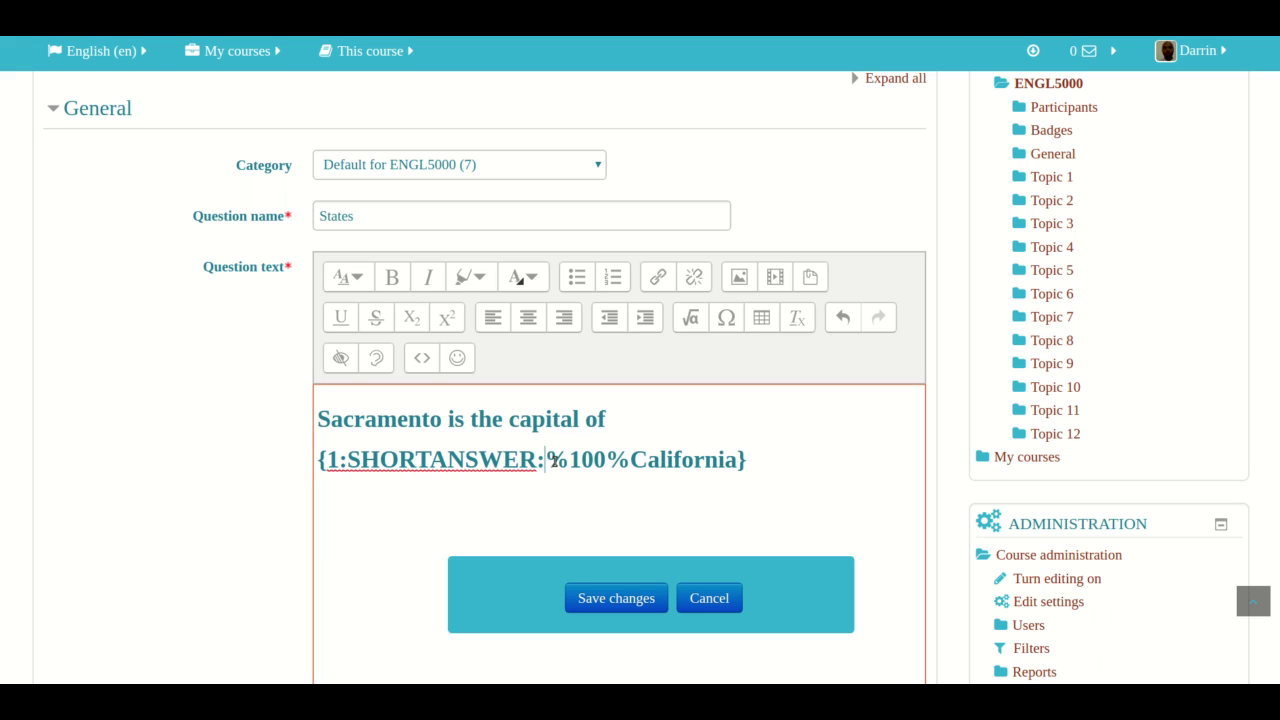
{"action": "left_click_drag", "start_coordinate": [545, 460], "coordinate": [634, 462]}
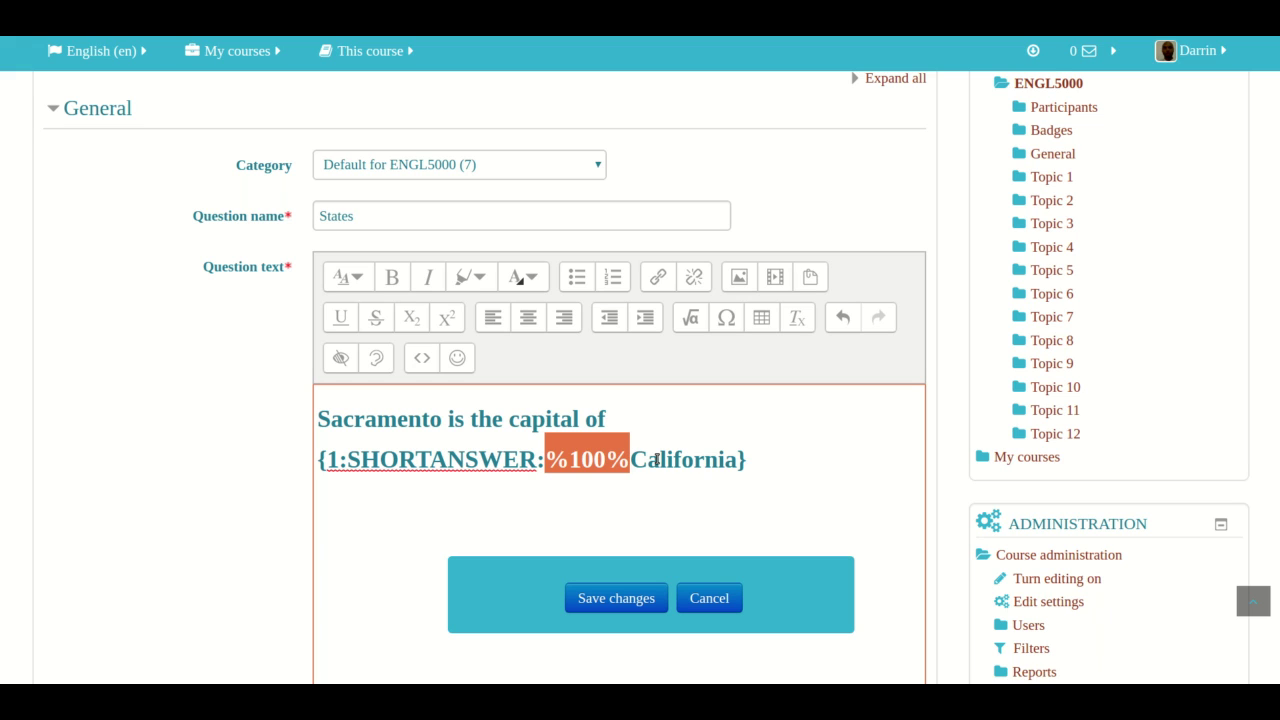
{"action": "double_click", "coordinate": [656, 459]}
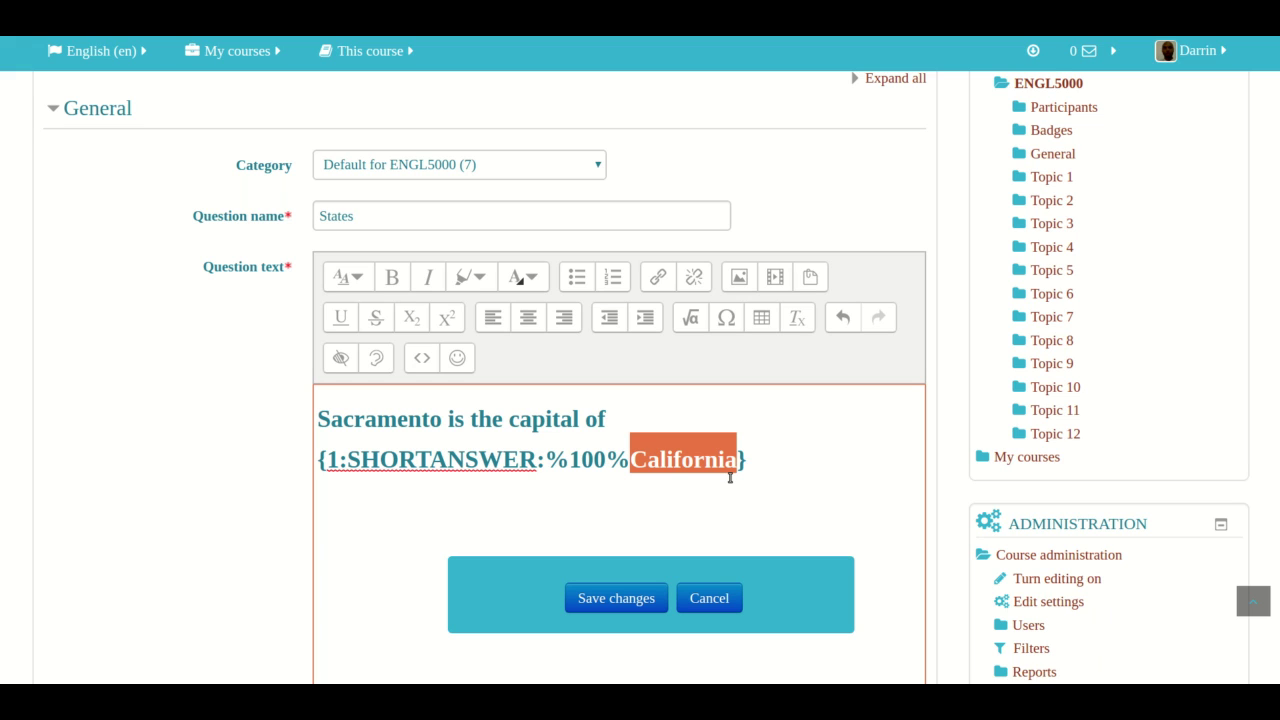
{"action": "left_click", "coordinate": [817, 446]}
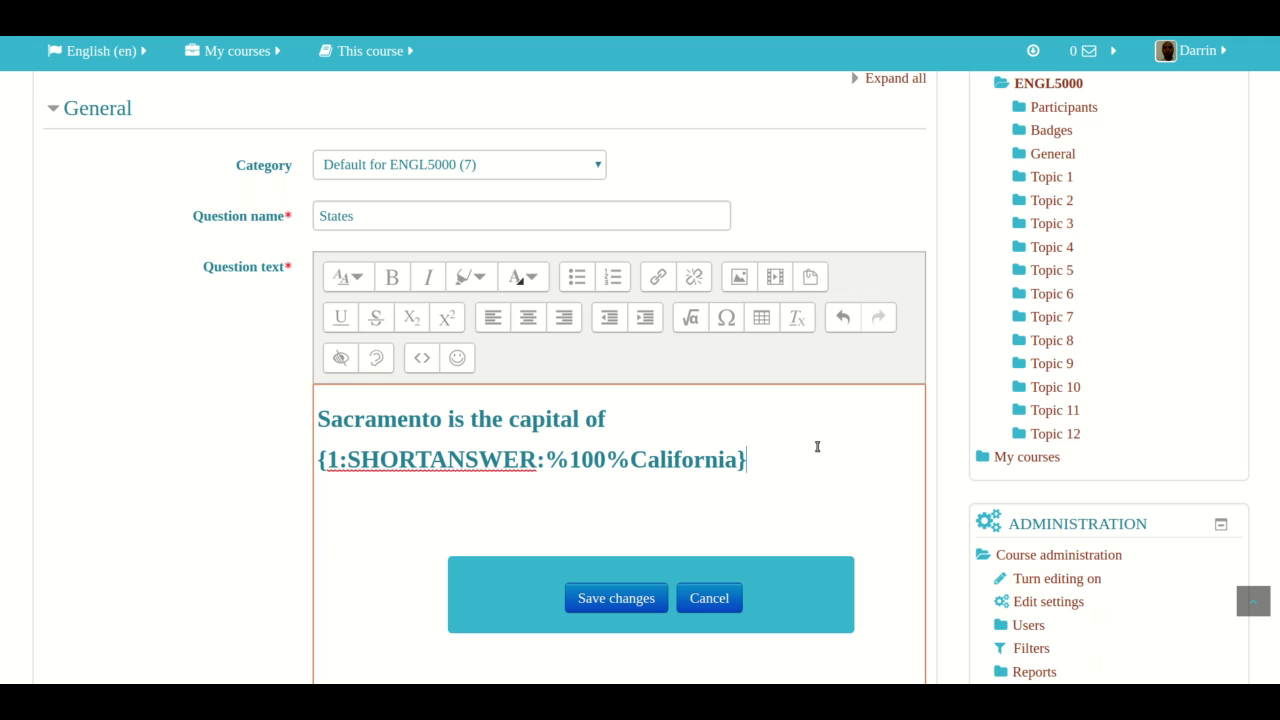
Decode and verify the cloze code, then save the States question to the bank
{"action": "scroll", "coordinate": [628, 605], "scroll_direction": "down", "scroll_amount": 5}
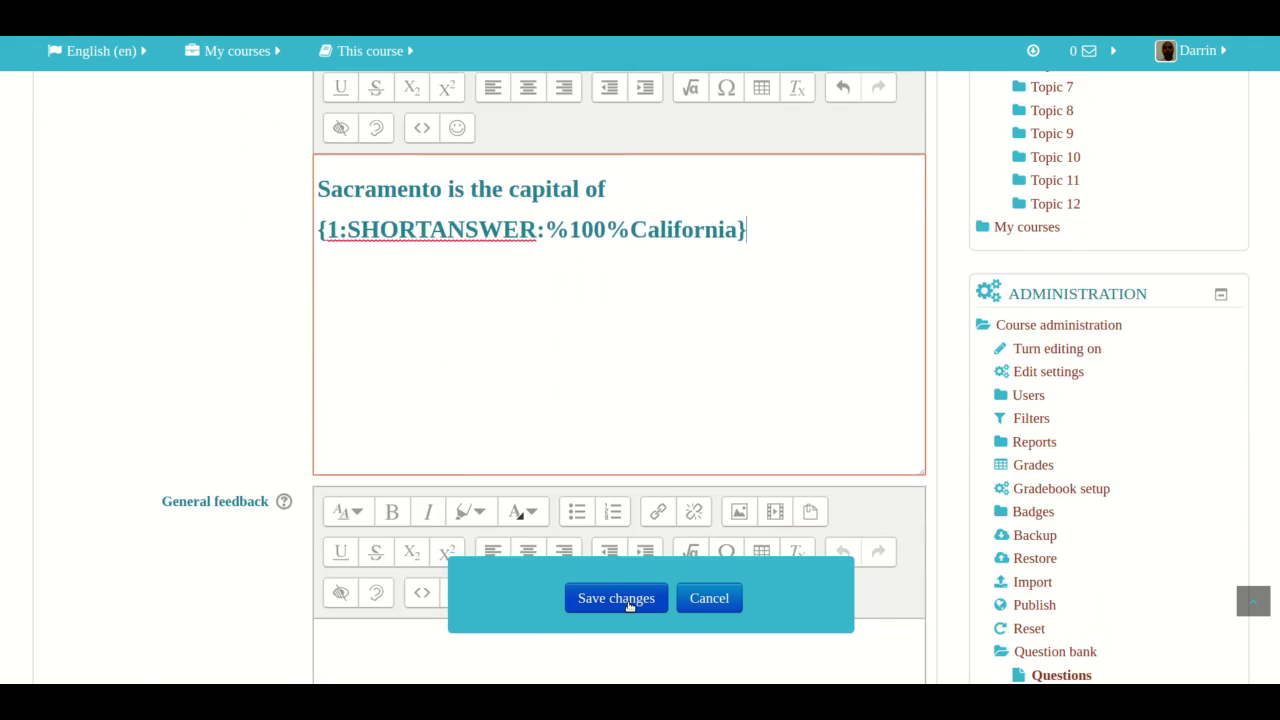
{"action": "scroll", "coordinate": [628, 605], "scroll_direction": "down", "scroll_amount": 3}
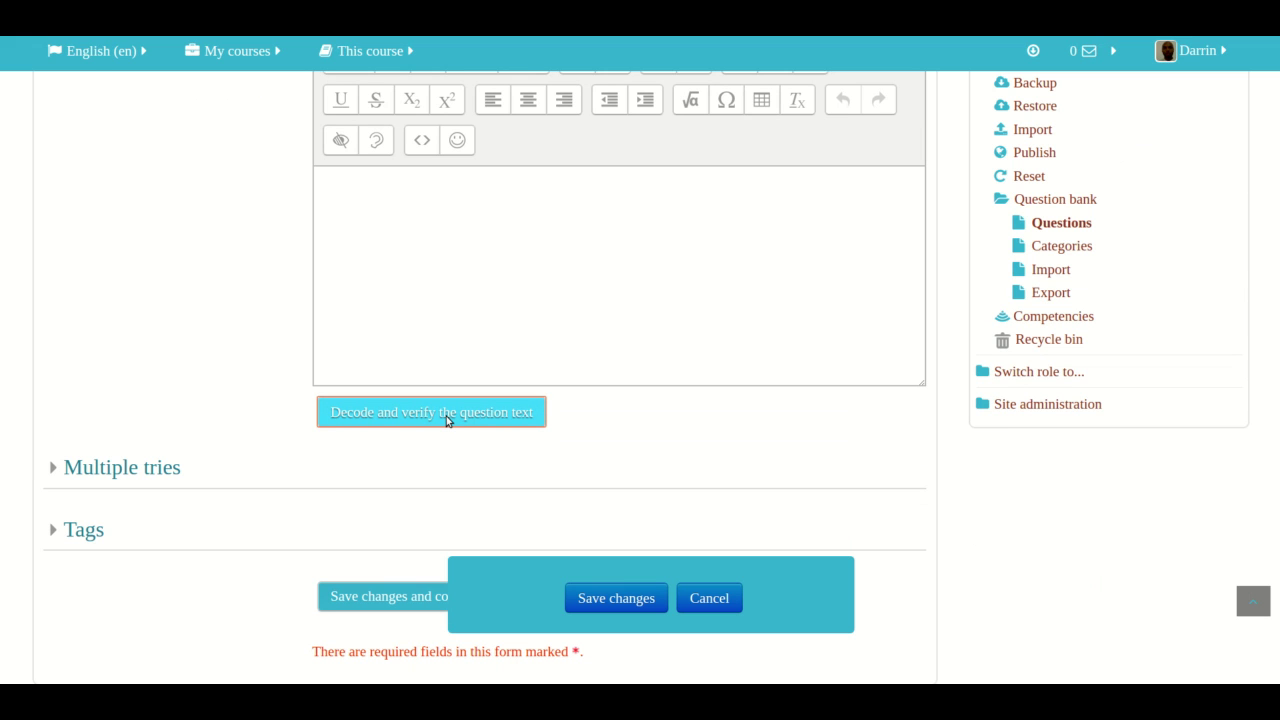
{"action": "left_click", "coordinate": [447, 420]}
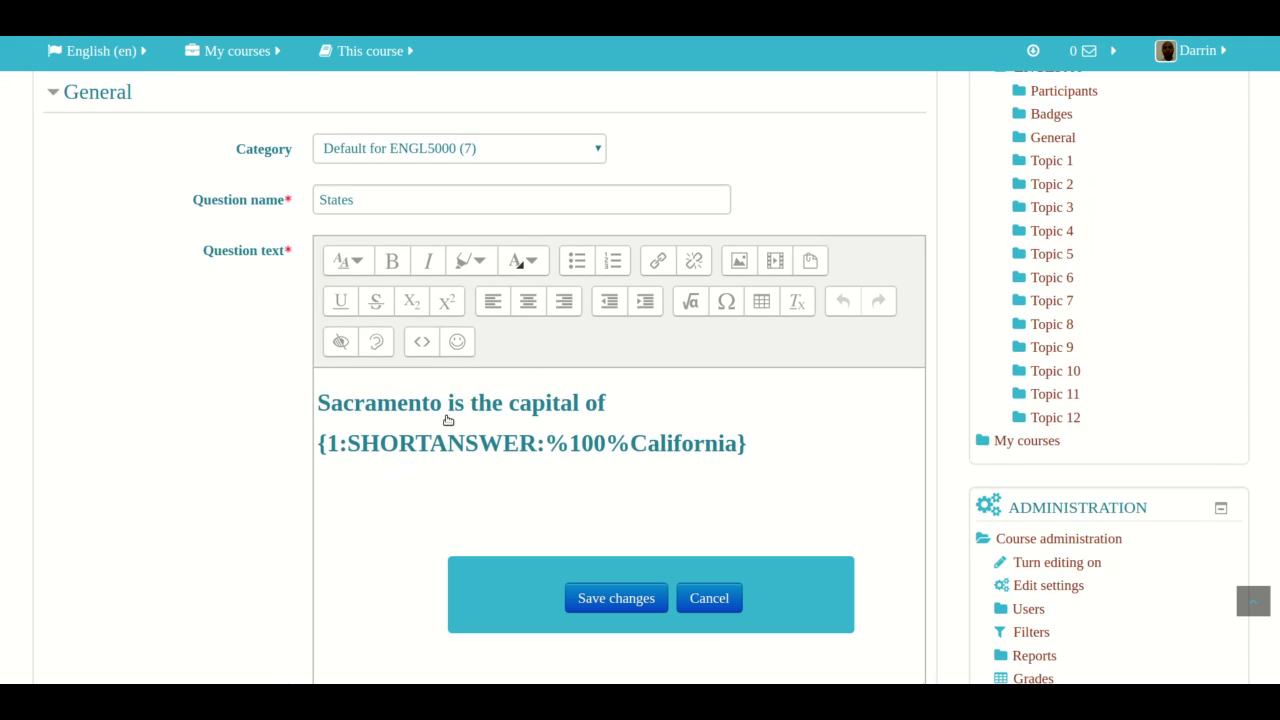
{"action": "scroll", "coordinate": [447, 420], "scroll_direction": "down", "scroll_amount": 3}
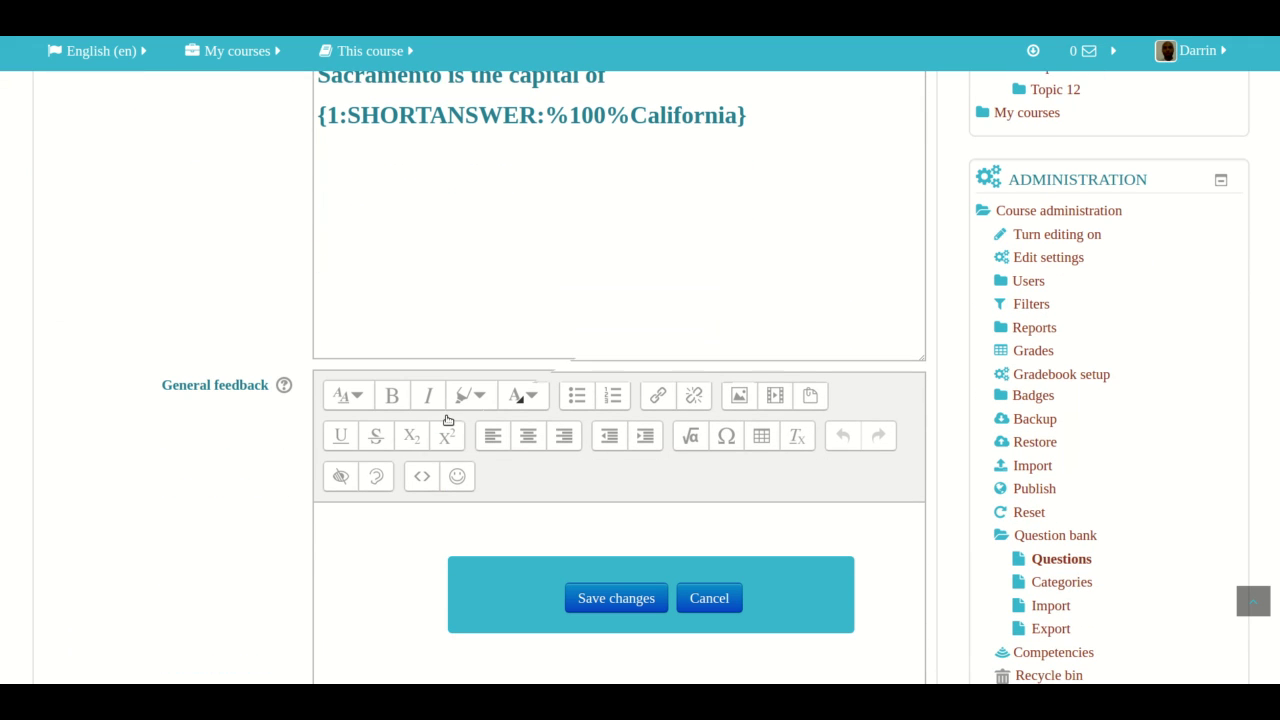
{"action": "left_click", "coordinate": [602, 600]}
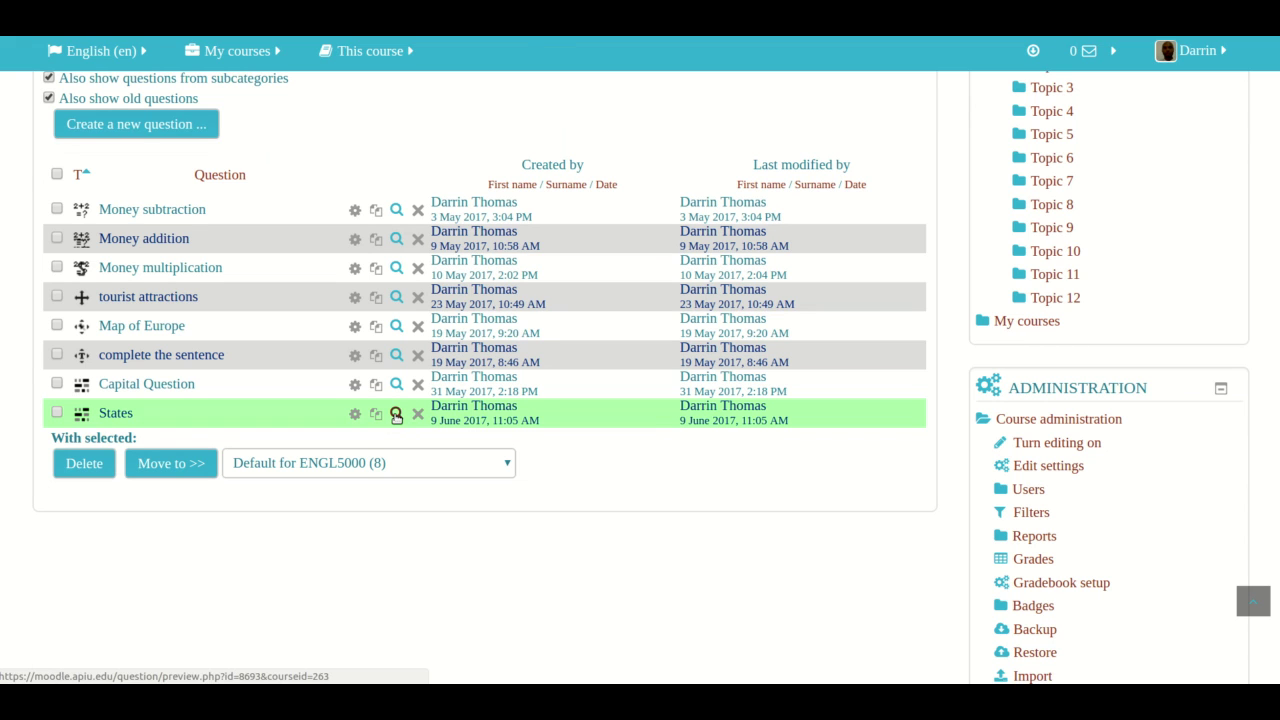
Preview the States question, enlarge the preview, and confirm California is the right answer
{"action": "left_click", "coordinate": [397, 413]}
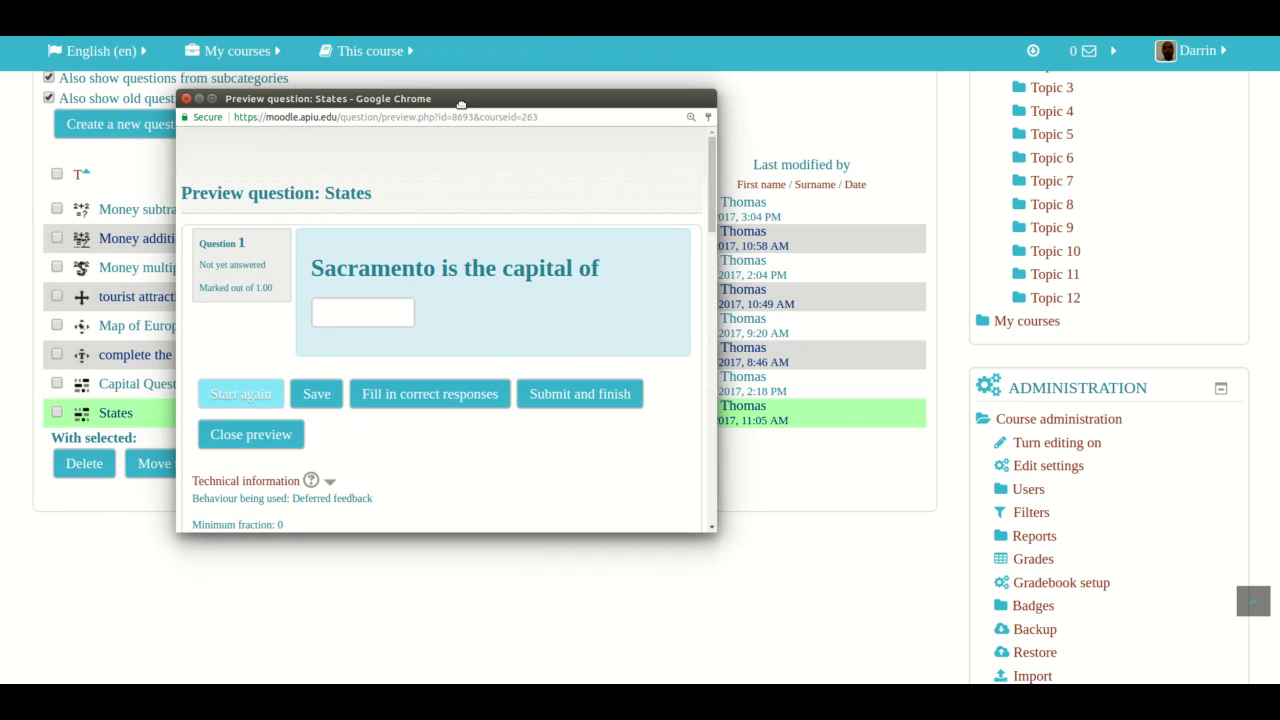
{"action": "left_click", "coordinate": [374, 324]}
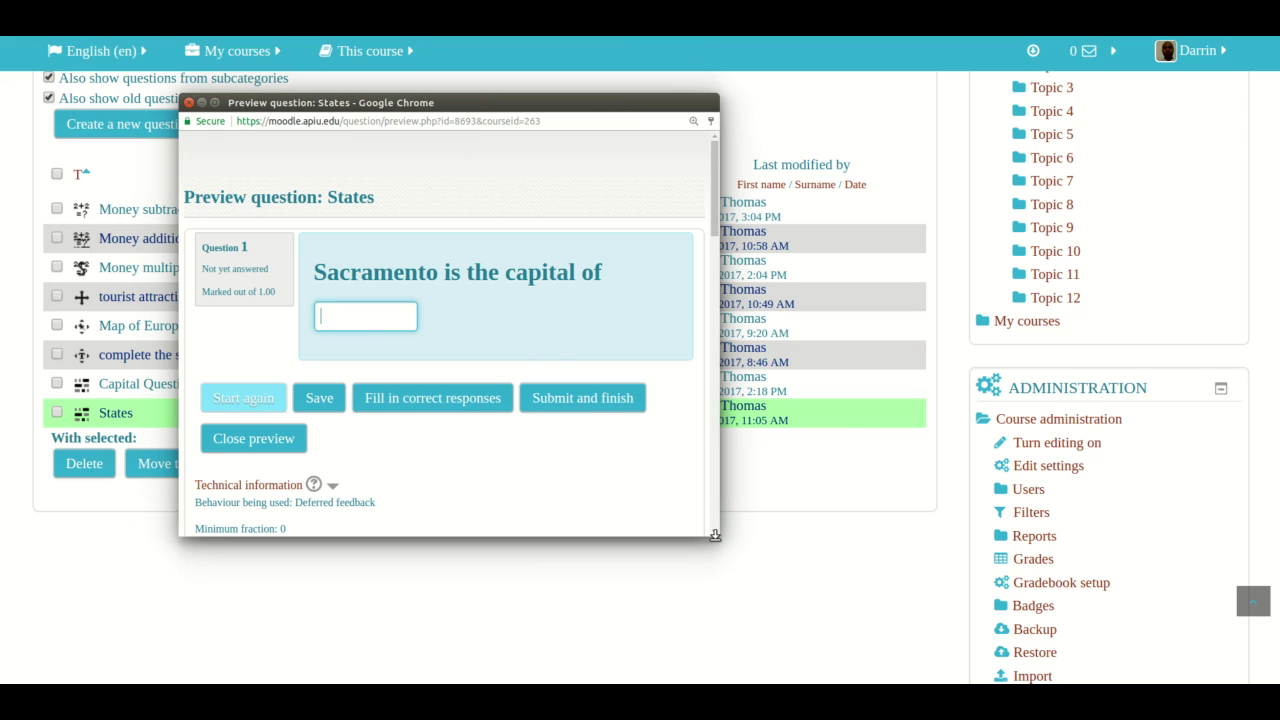
{"action": "left_click_drag", "start_coordinate": [717, 535], "coordinate": [789, 663]}
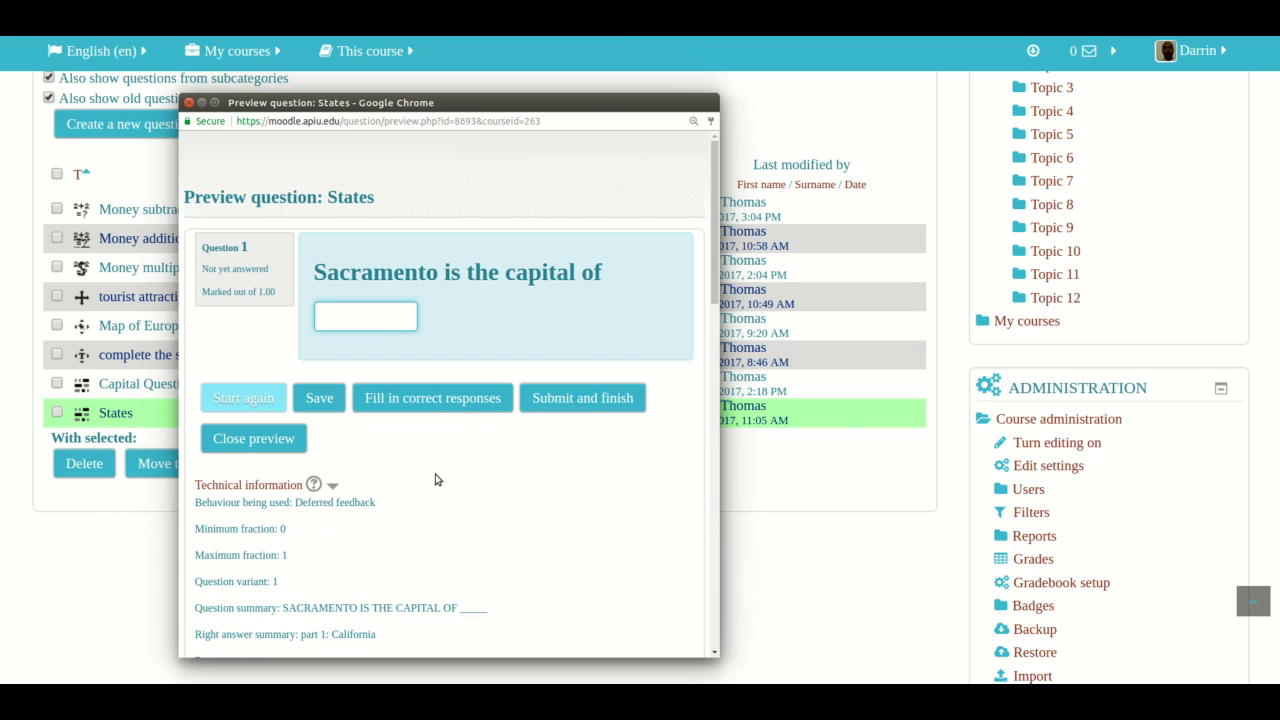
{"action": "scroll", "coordinate": [436, 480], "scroll_direction": "down", "scroll_amount": 4}
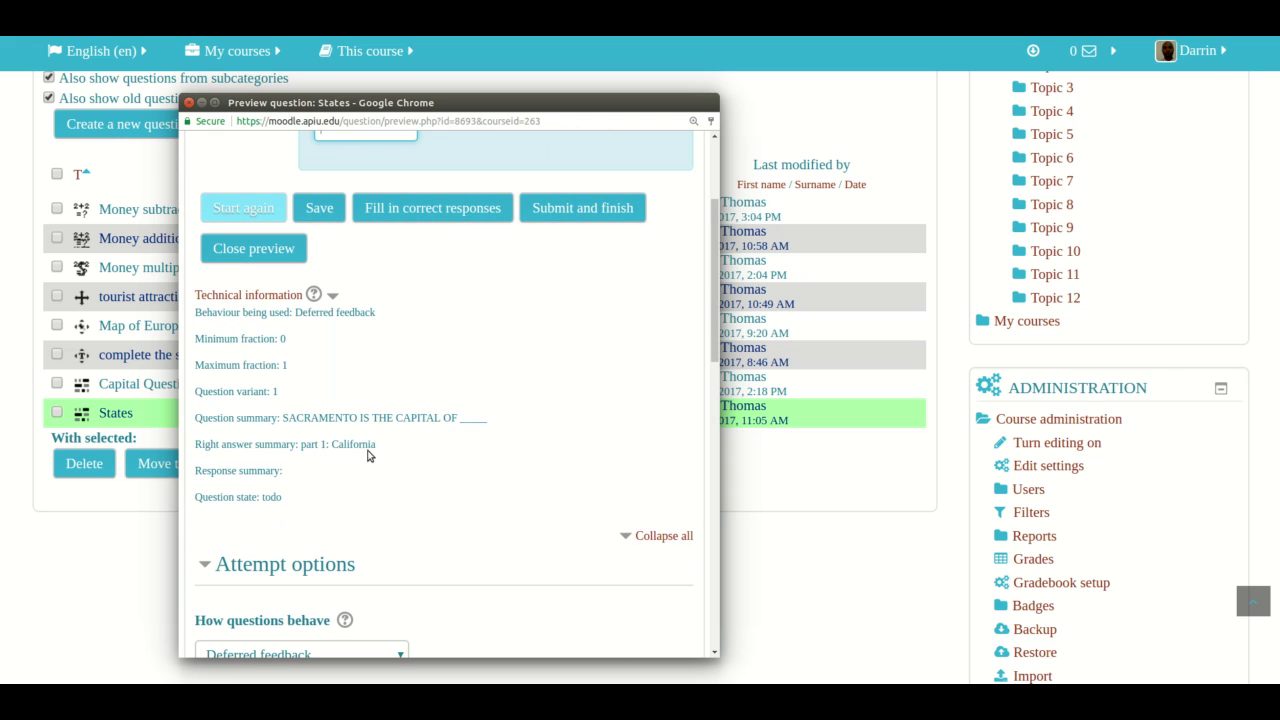
{"action": "double_click", "coordinate": [363, 446]}
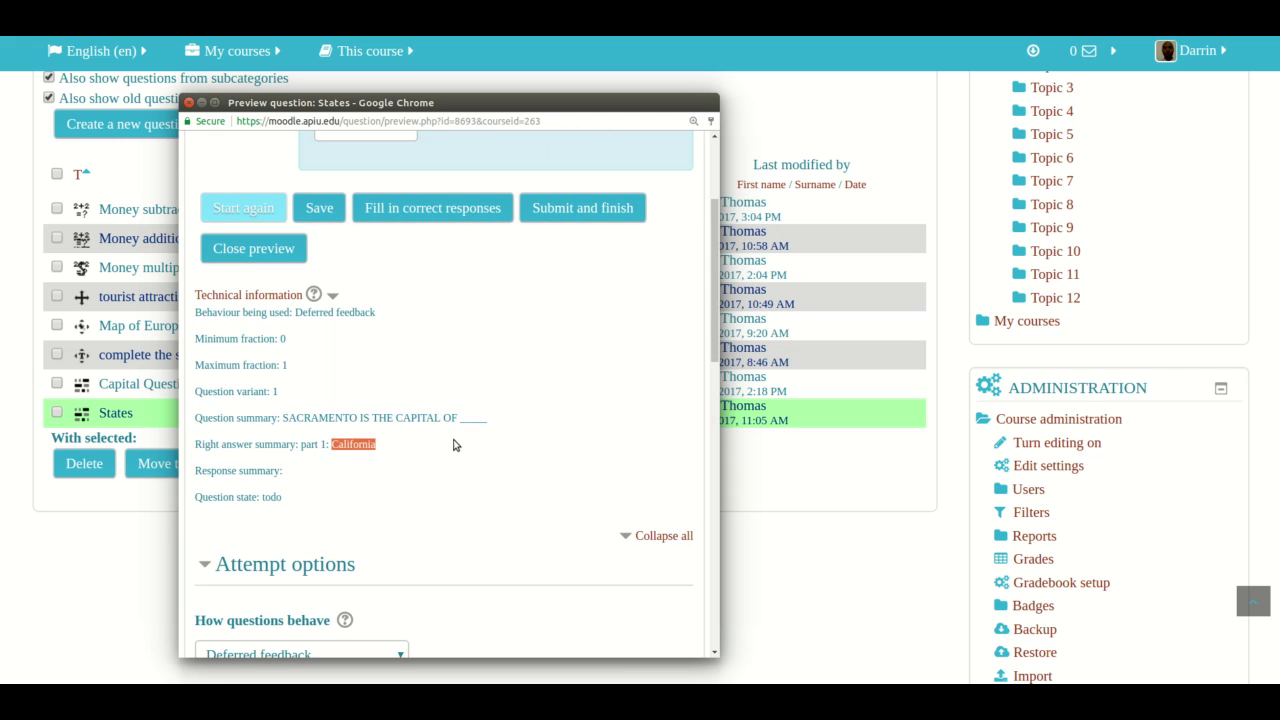
{"action": "scroll", "coordinate": [458, 446], "scroll_direction": "up", "scroll_amount": 4}
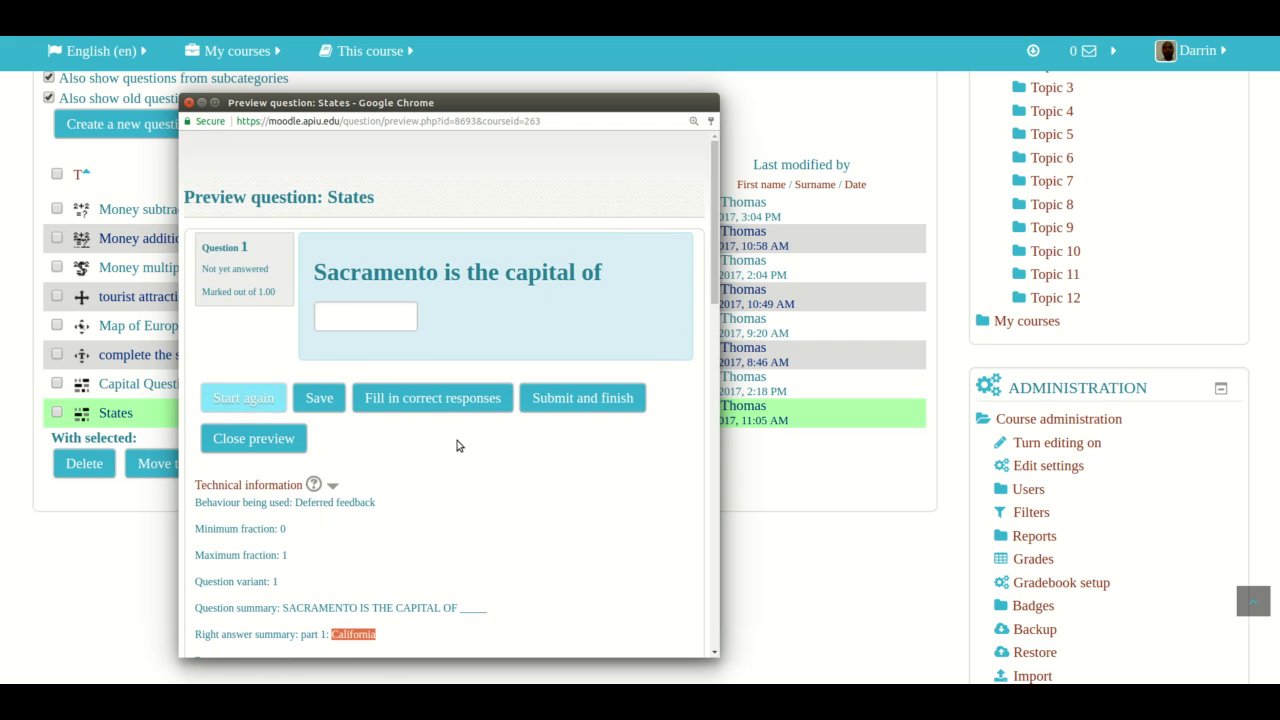